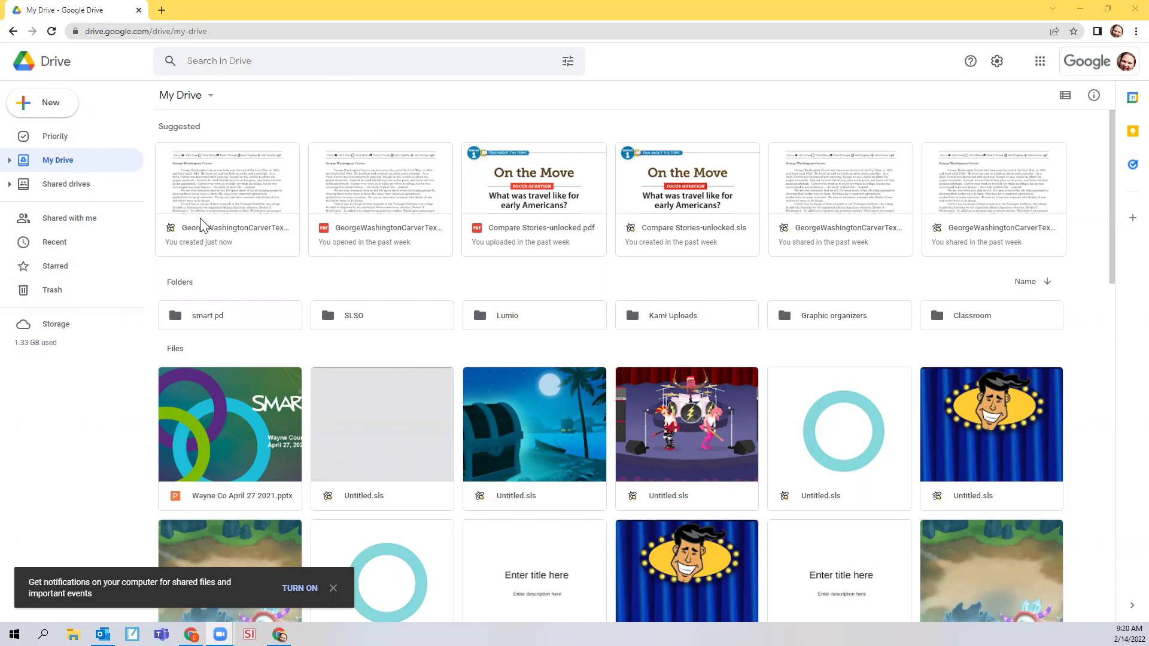
Try opening the Carver lesson with Lumio; after the load error, return to Drive
right_click(202, 226)
mouse_move(263, 256)
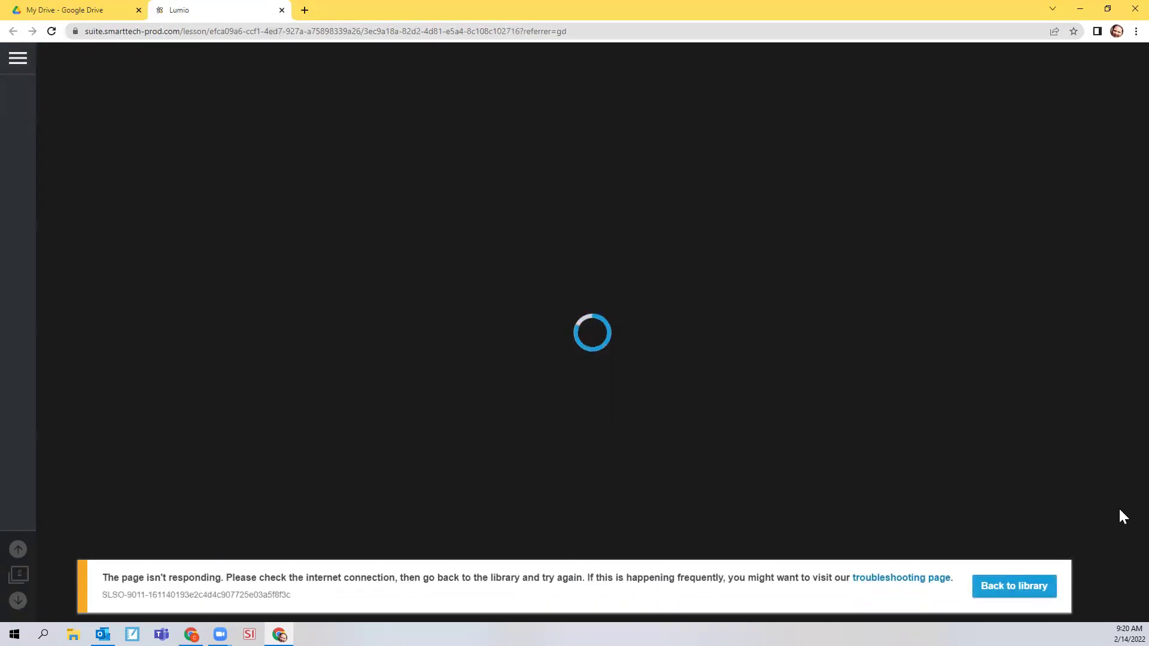
click(998, 594)
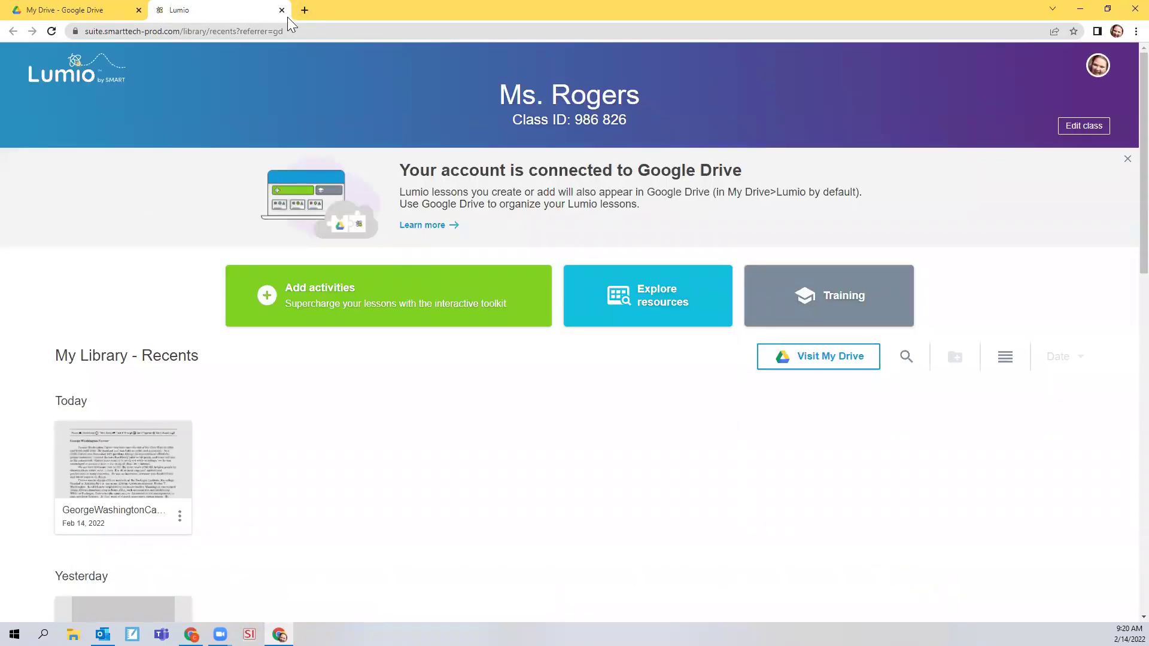
click(147, 12)
Reopen the Carver file with Lumio by SMART and bring up the lesson's main menu
right_click(230, 243)
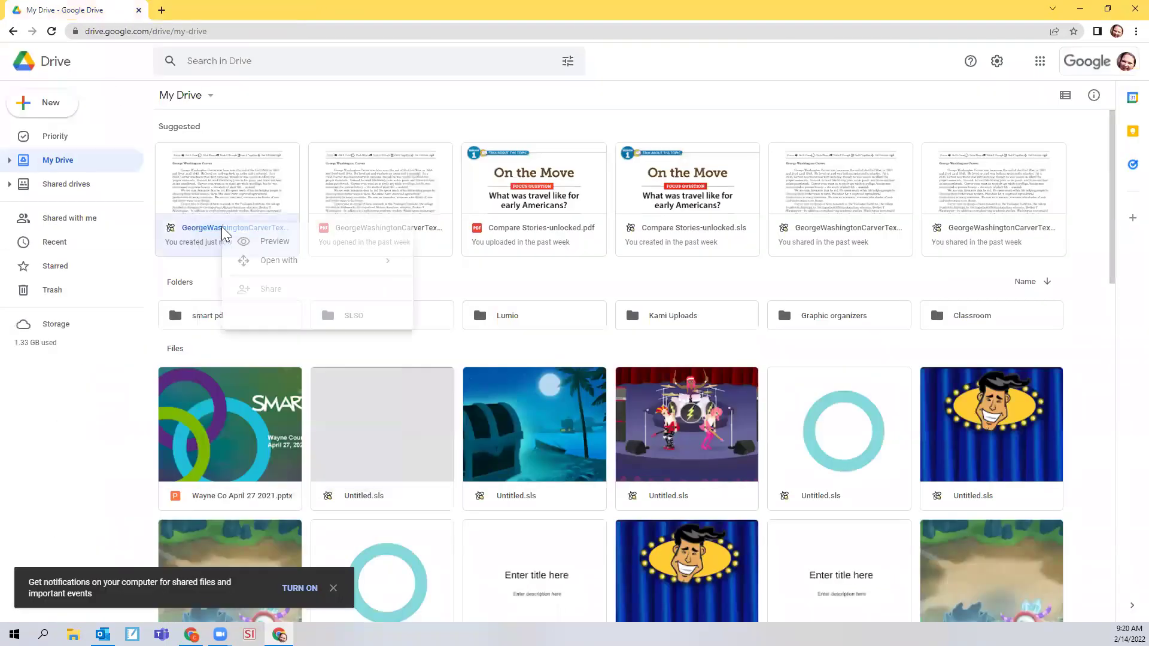
mouse_move(358, 278)
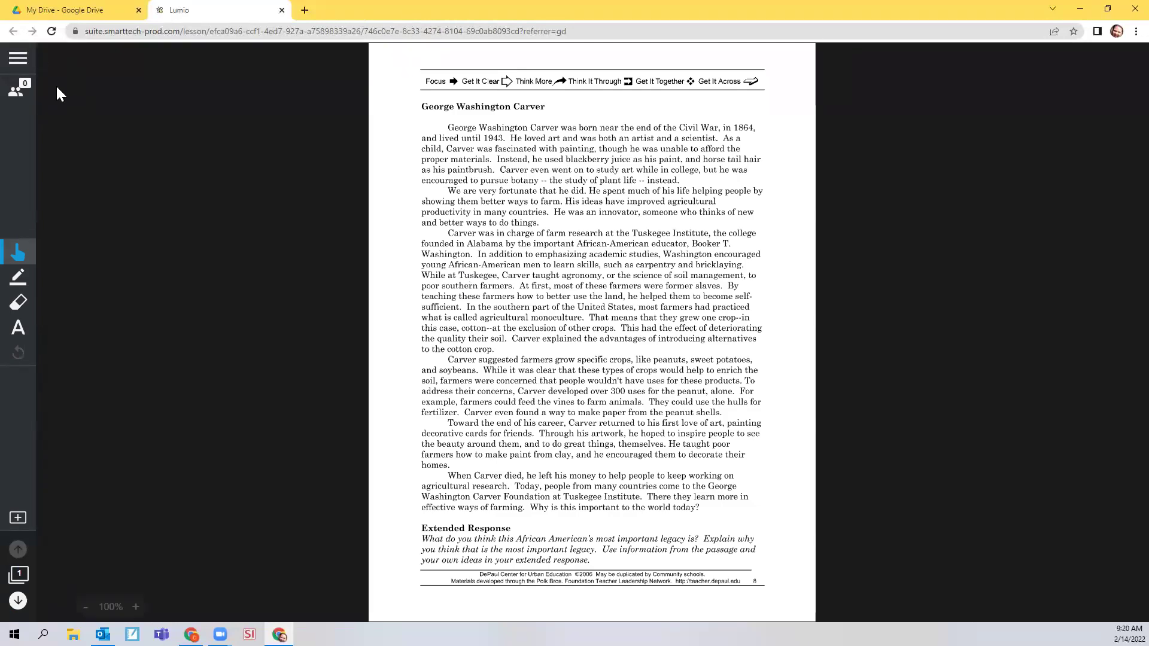
click(19, 62)
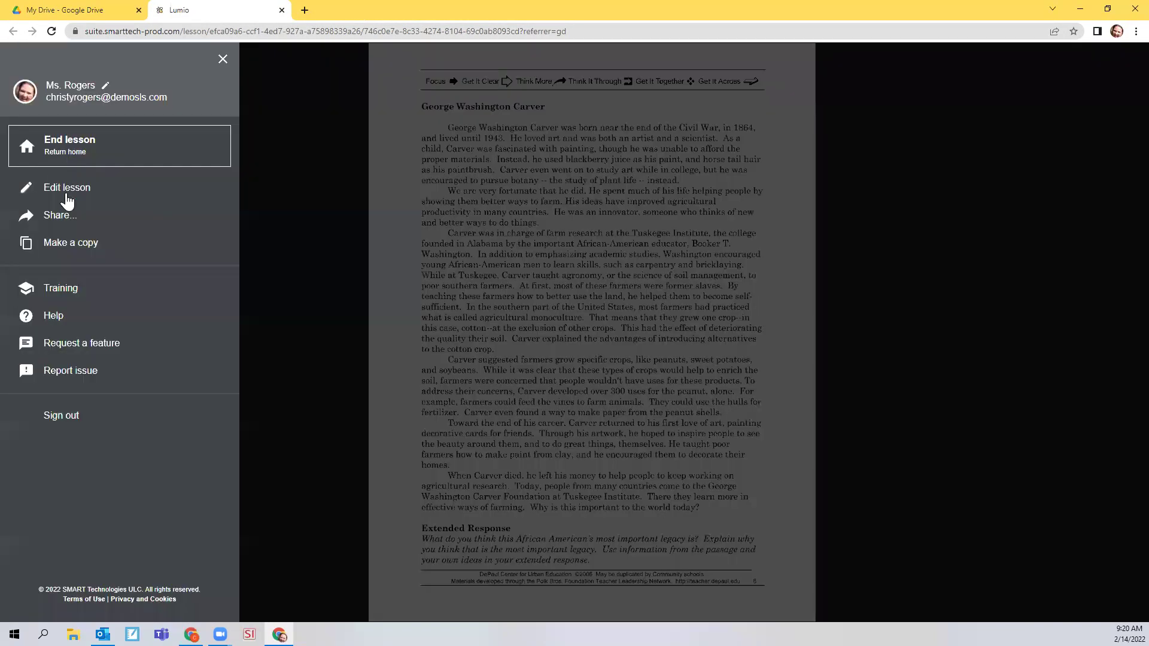
Enter edit mode and review pages 1 and 2, ending on the Shout It Out! page
click(31, 198)
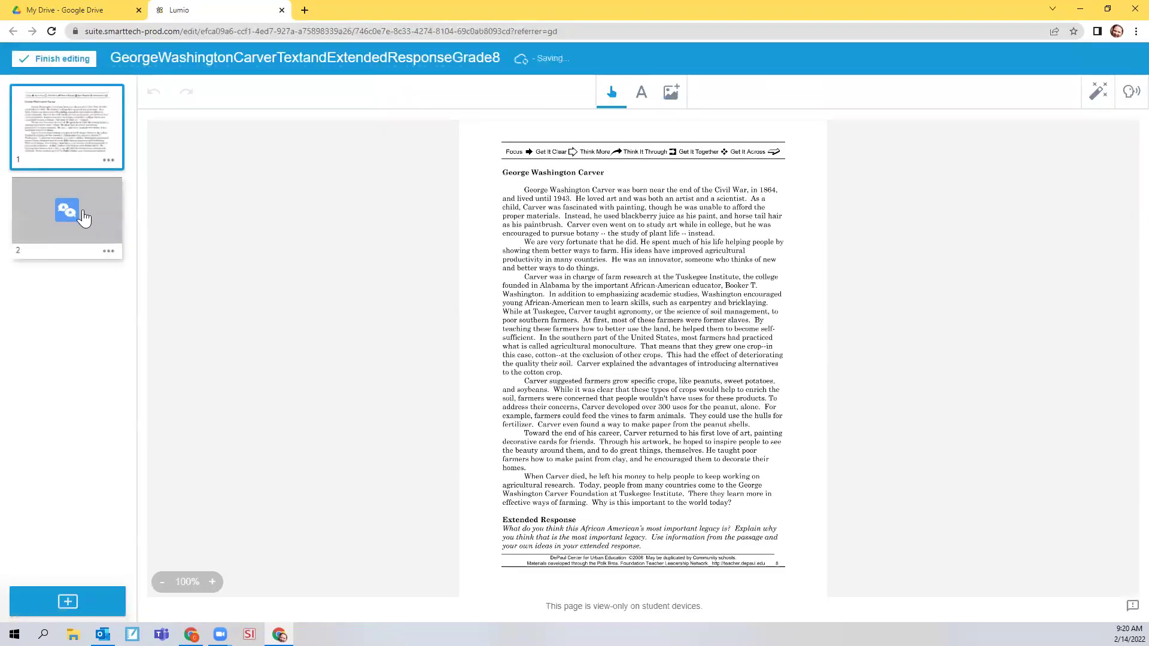
click(84, 224)
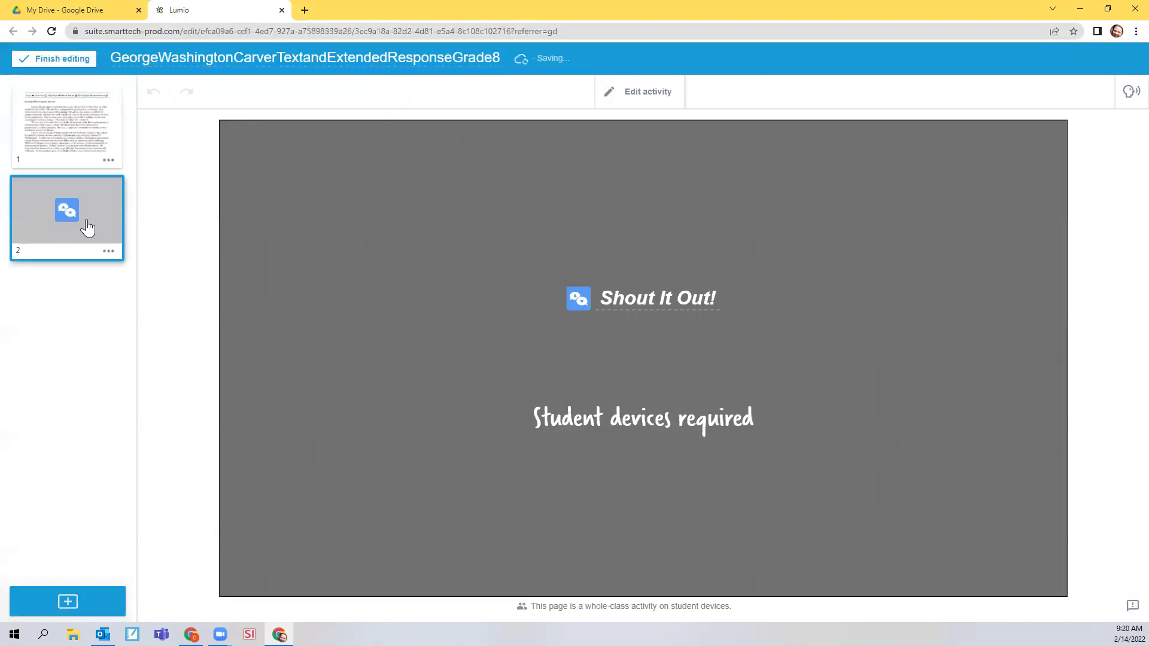
click(89, 160)
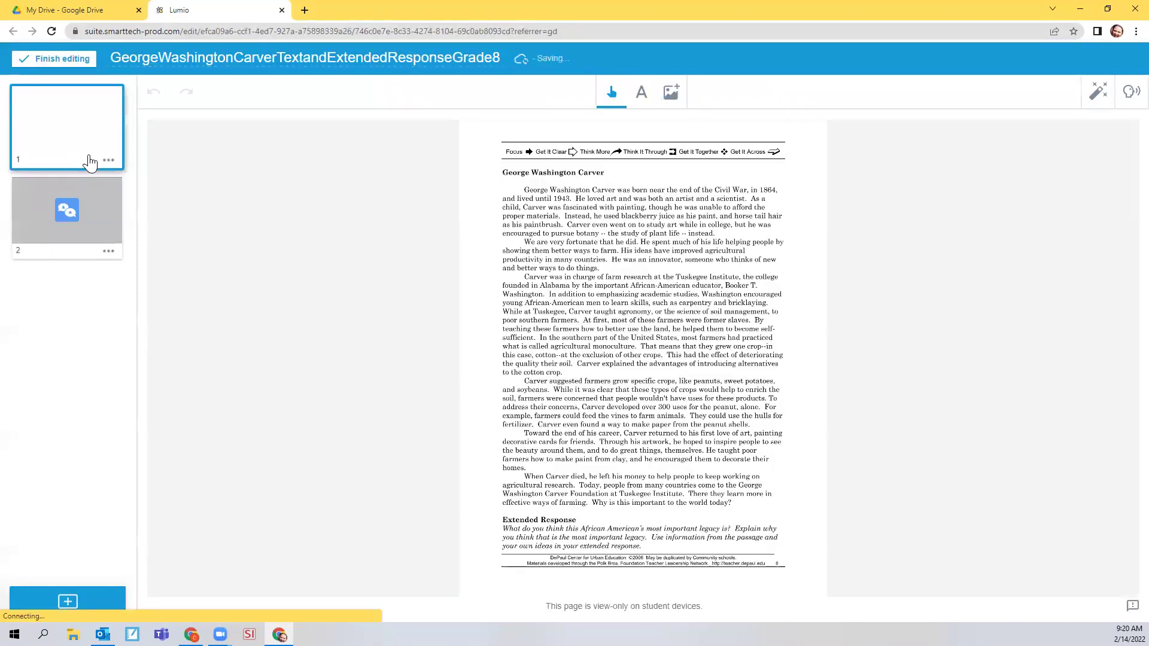
click(94, 218)
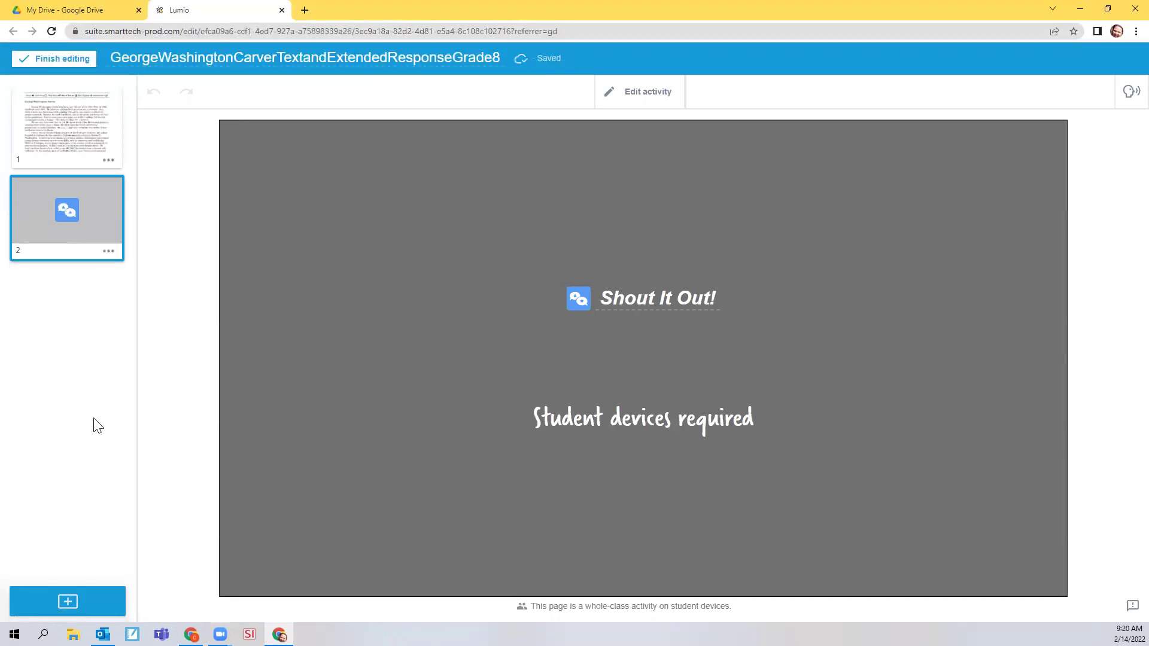
Browse Add content's Game-based activities templates to start a Rank Order game
click(68, 603)
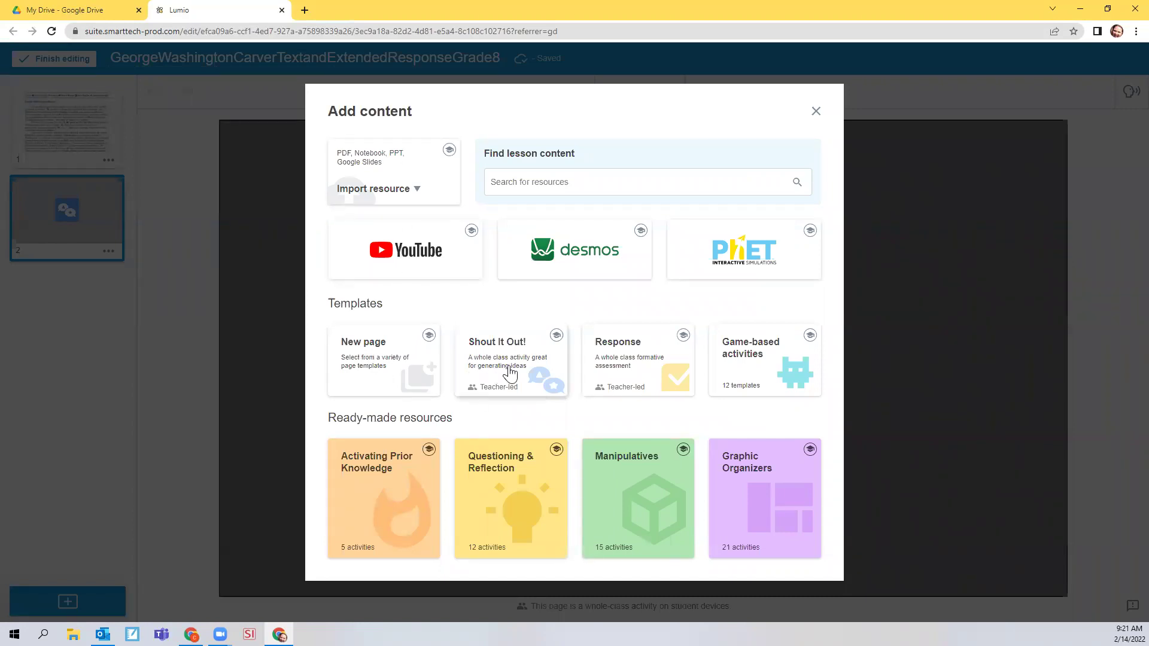
click(758, 376)
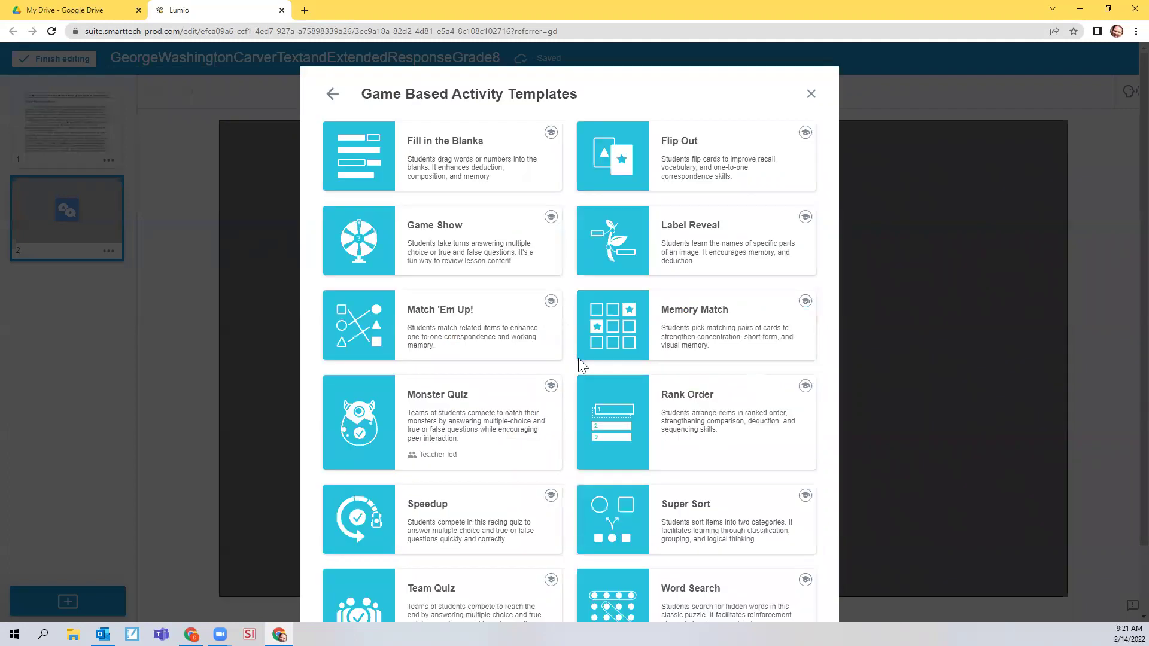
scroll(572, 478, down, 3)
scroll(571, 484, up, 3)
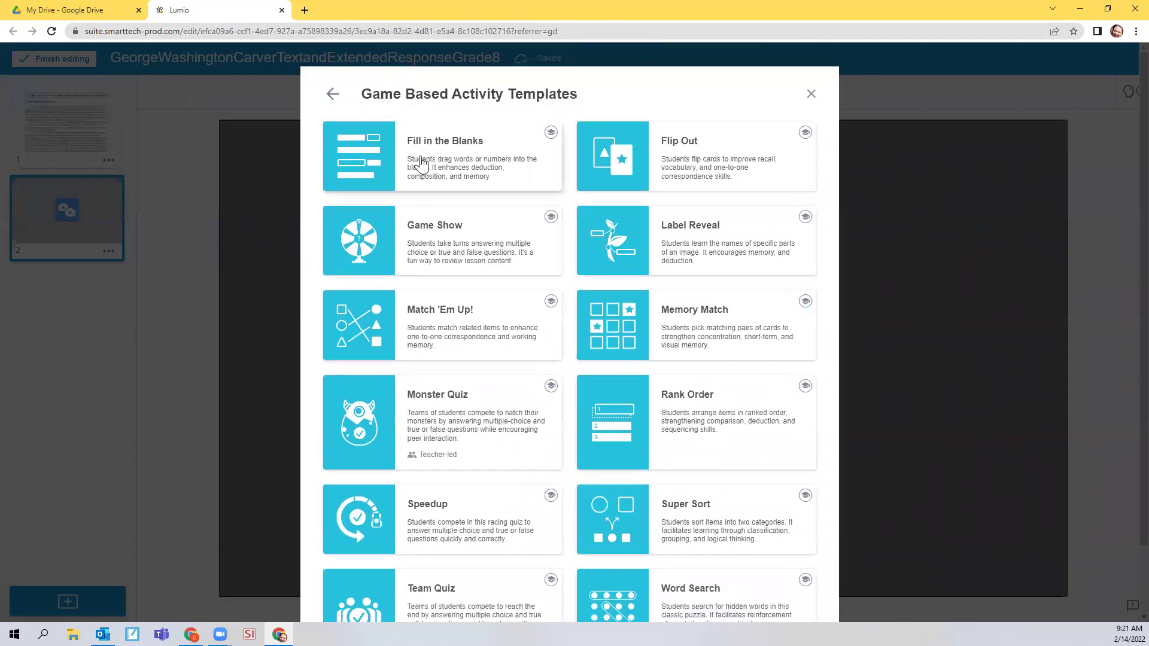
scroll(515, 497, down, 2)
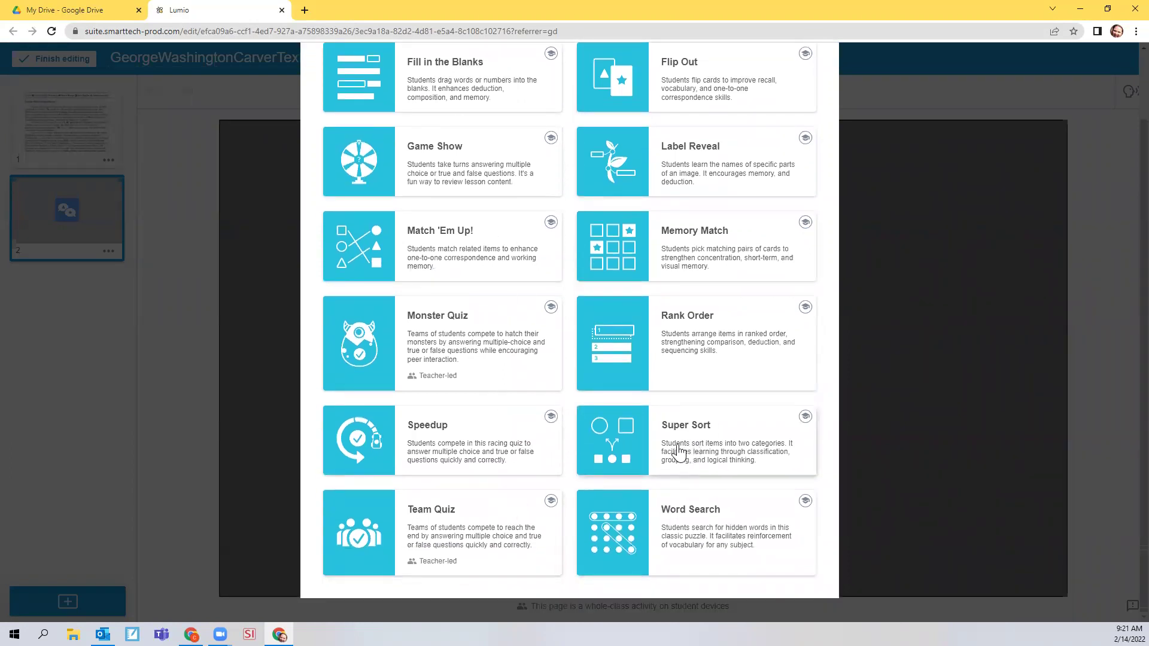
scroll(679, 338, up, 3)
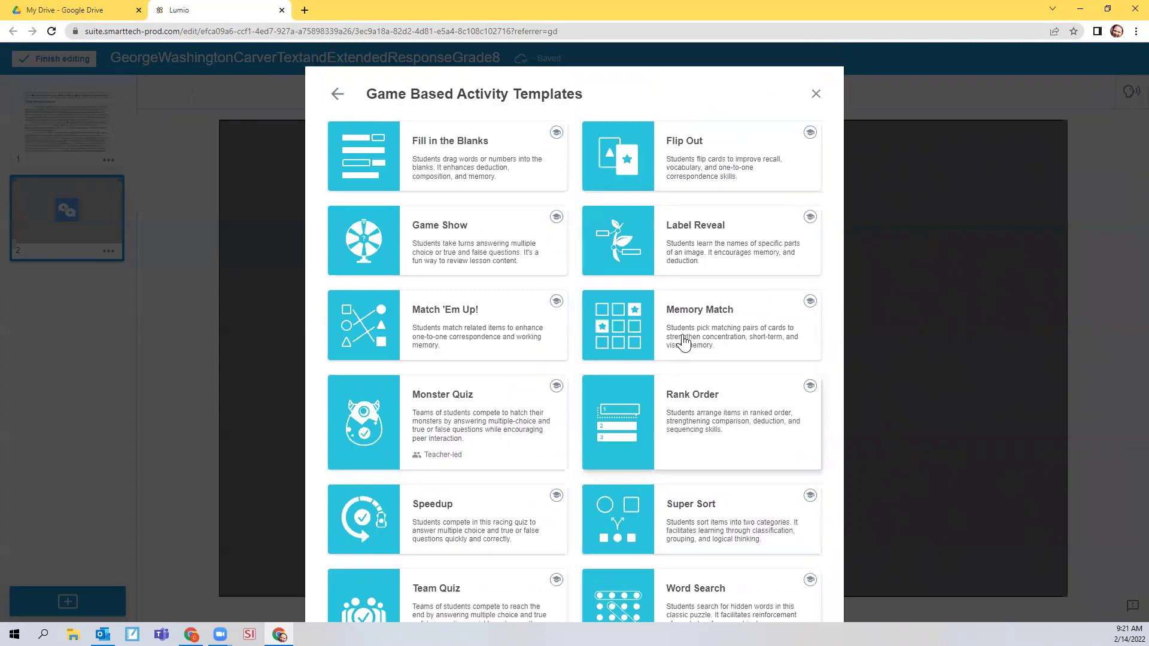
key(Escape)
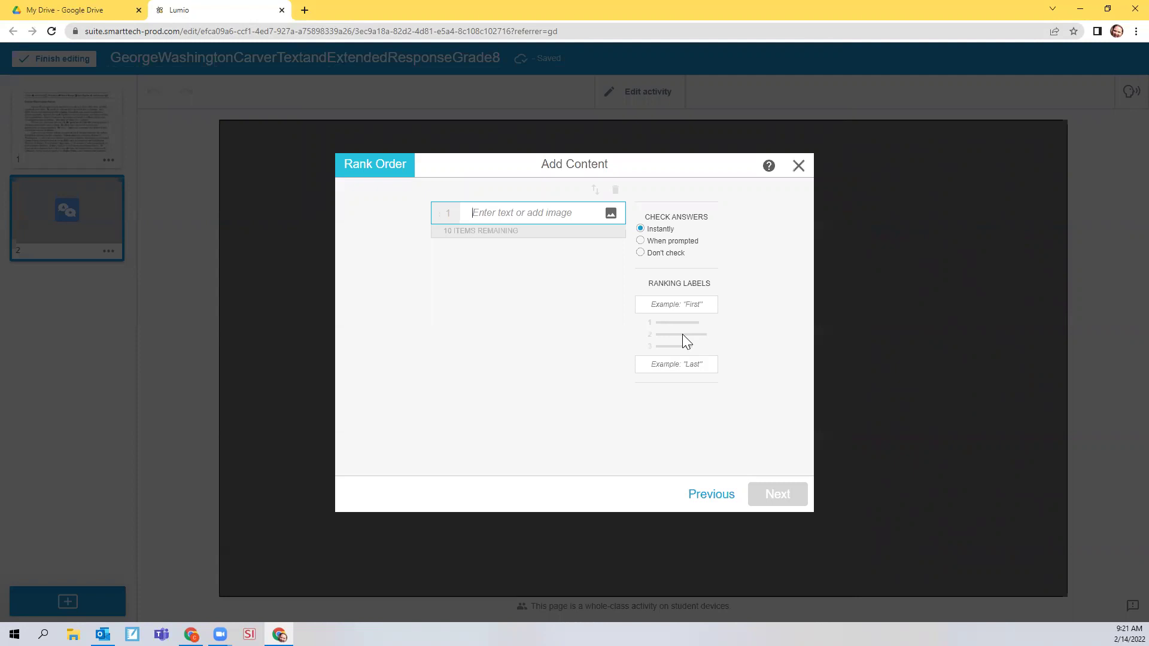
Enter the seven items Sunday, Monday, Tuesday, Wednesday, Thursday, Friday, Saturday in order
text(Sunday)
key(Tab)
text(M)
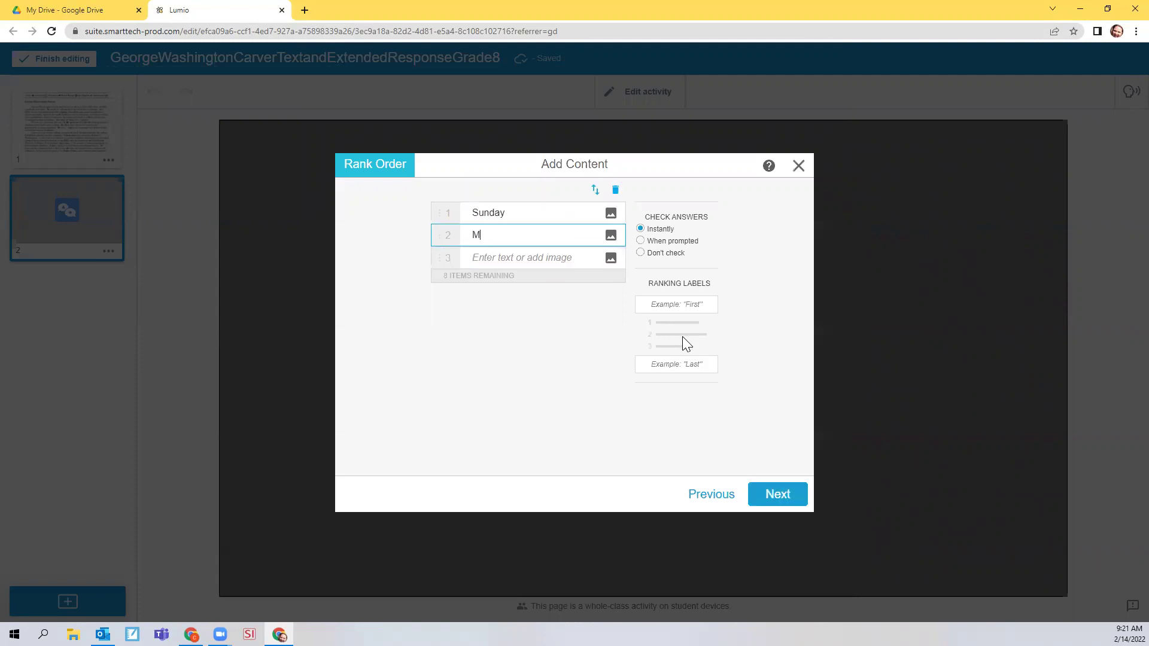
key(Tab)
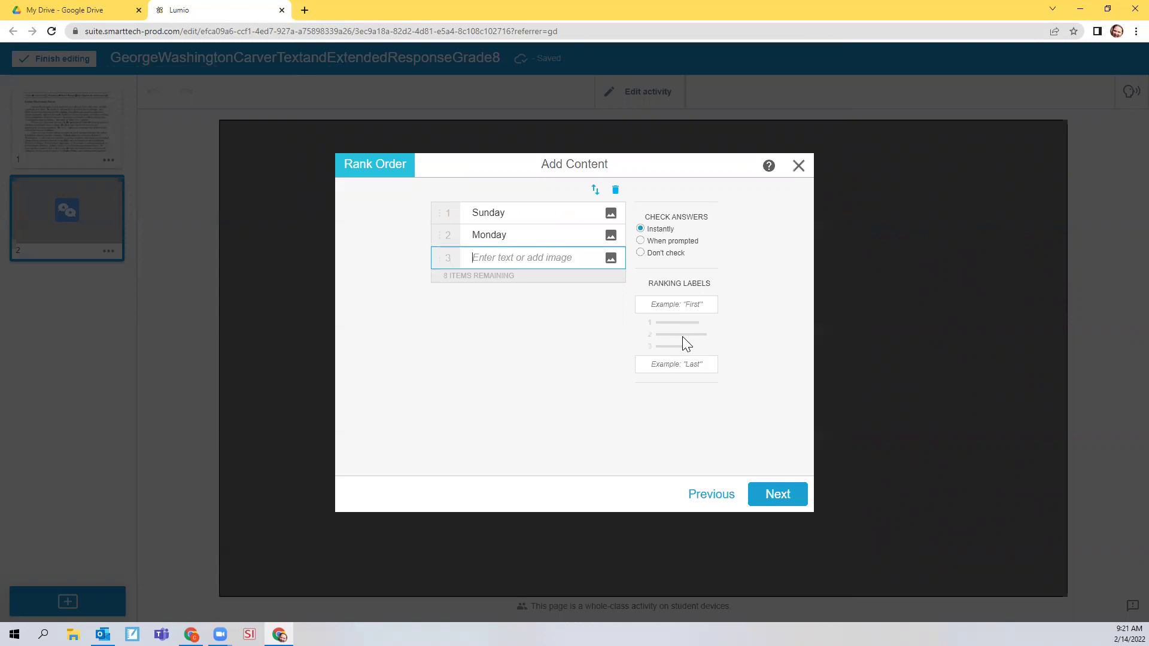
text(Tuesday)
key(Tab)
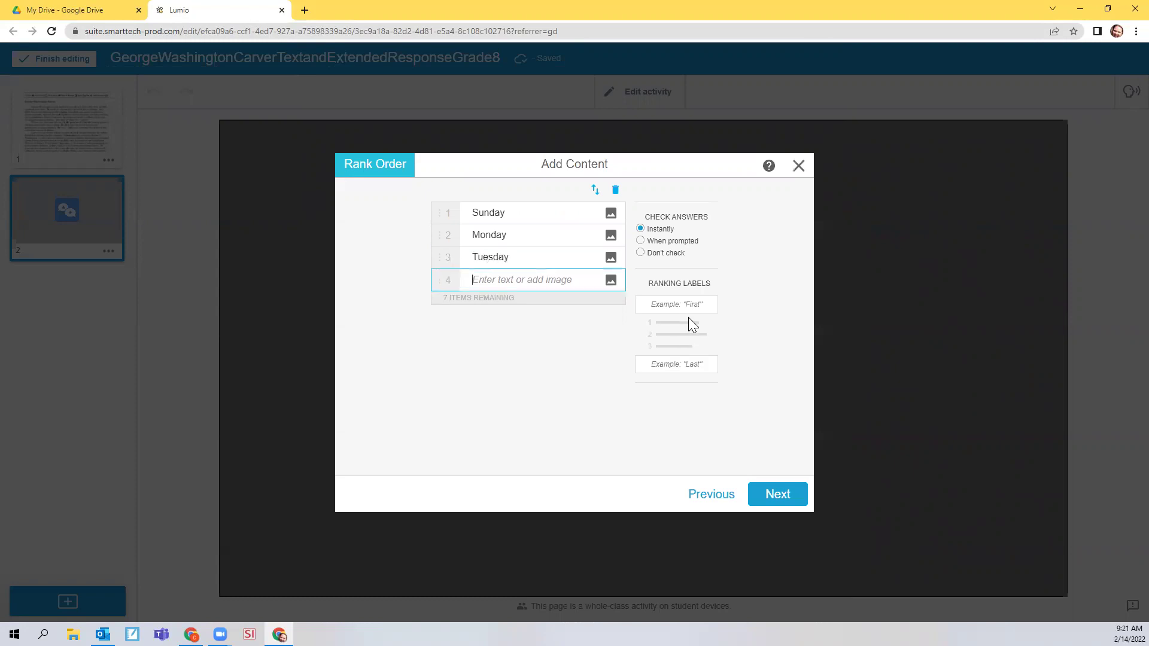
text(Wedn)
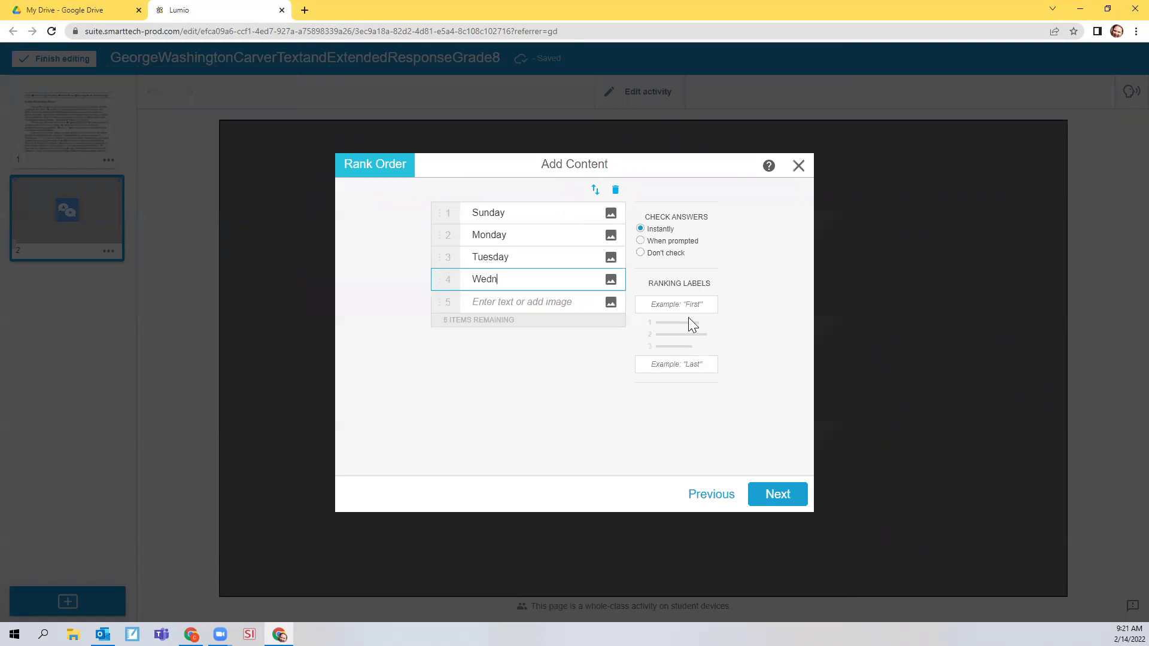
text(esday)
key(Tab)
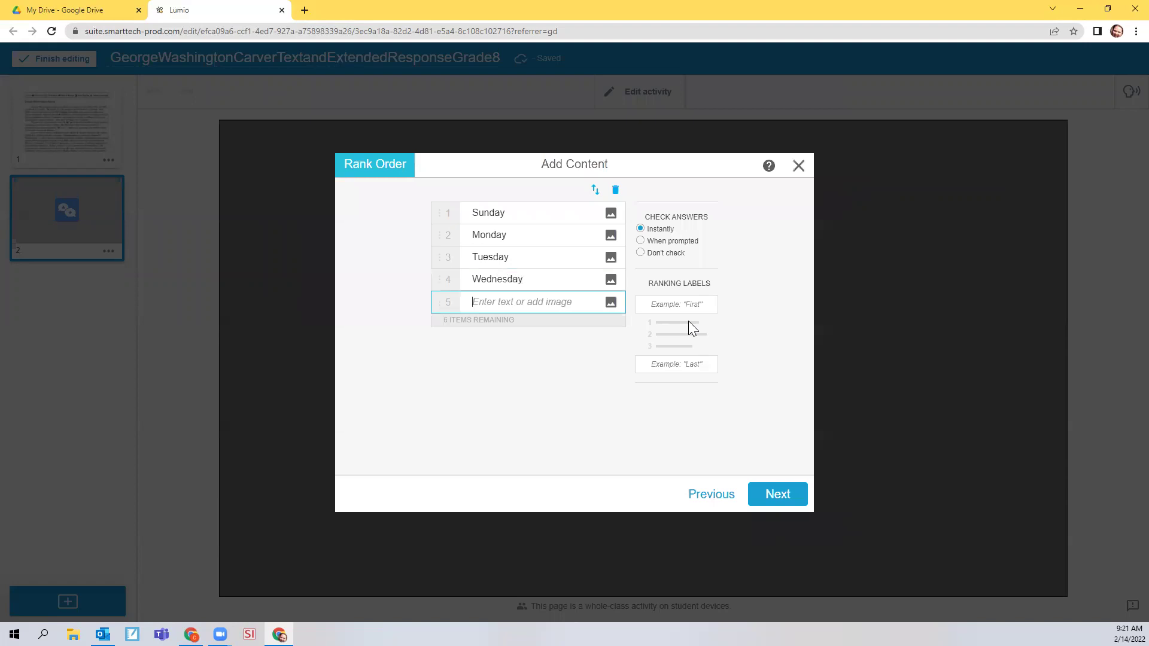
text(Thursday)
key(Tab)
text(F)
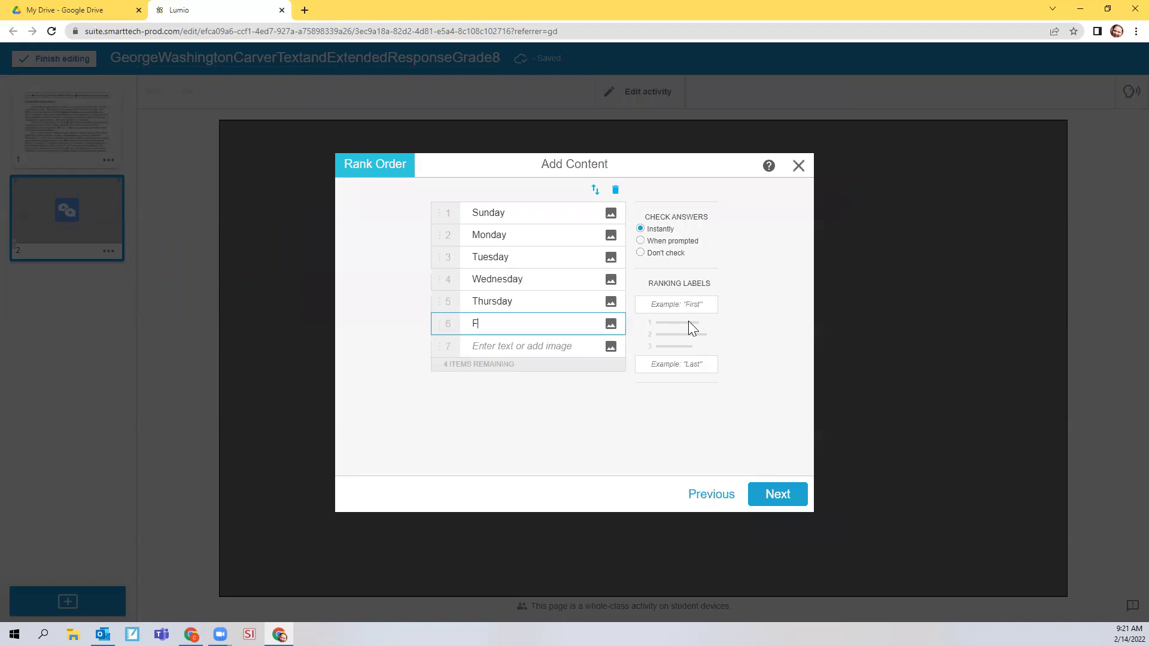
text(riday)
key(Tab)
text(S)
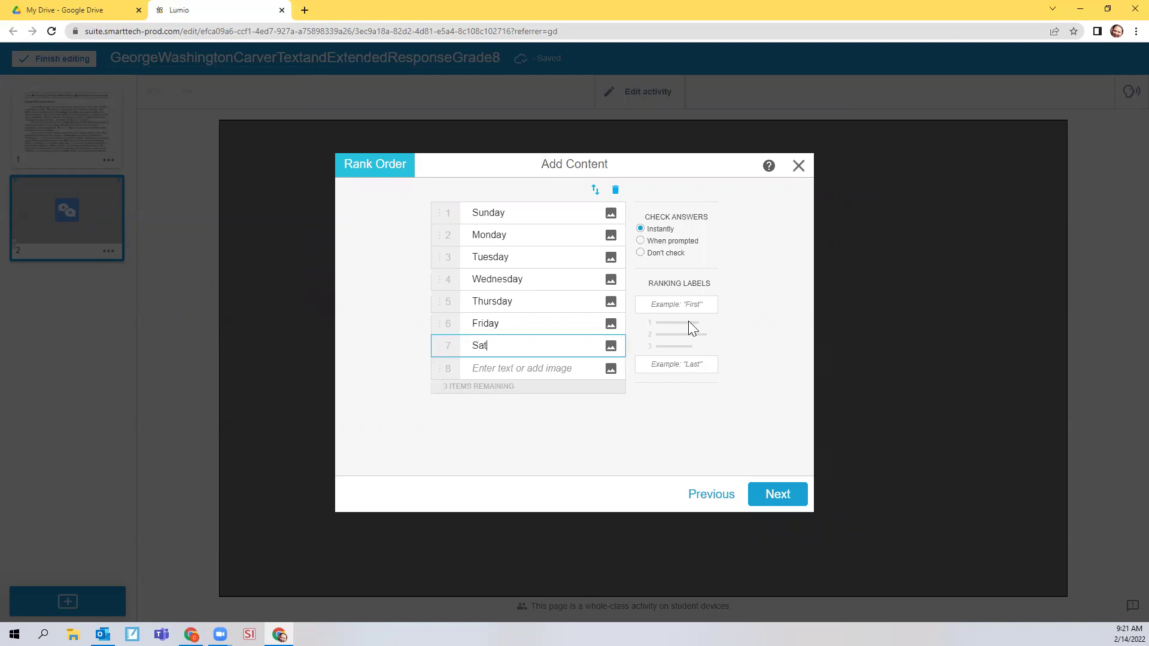
text(aturday)
Set Check Answers to 'When prompted' and advance to theme selection
click(639, 241)
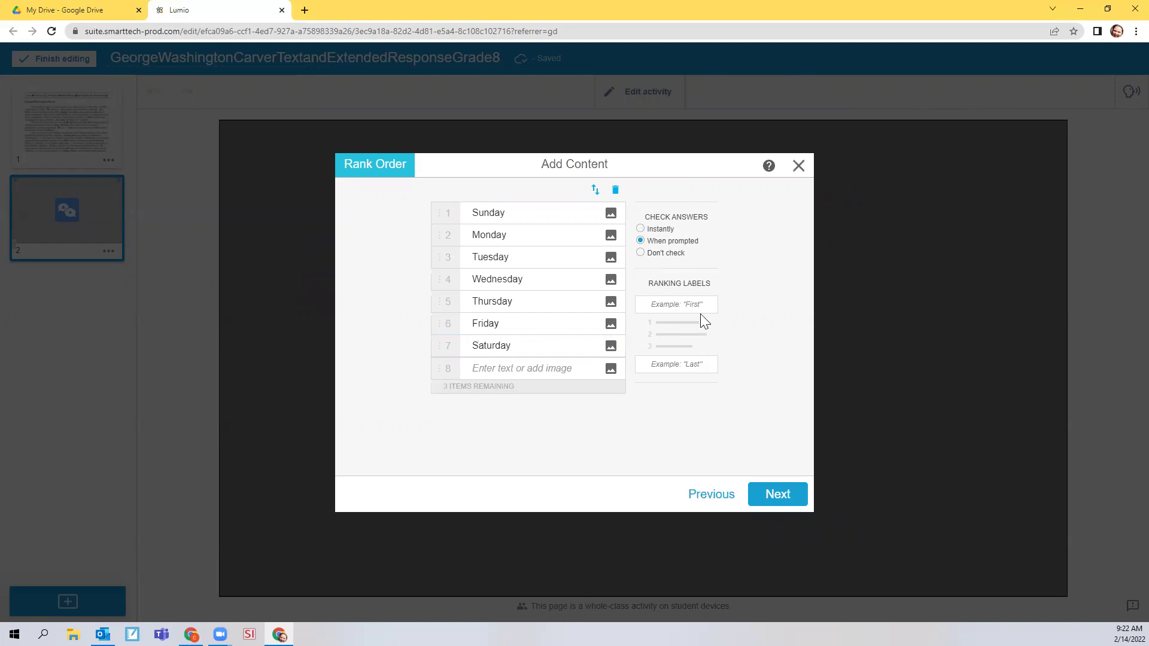
click(673, 305)
click(774, 495)
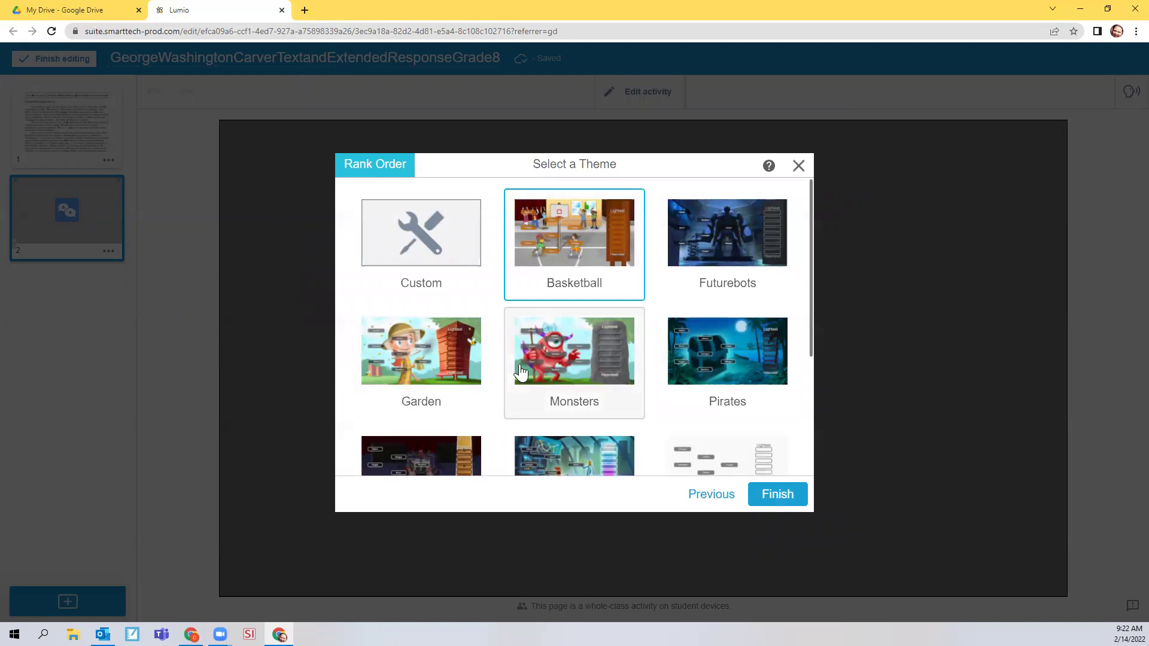
Finish the basketball game, preview it, and drag the days into Sunday–Saturday order
click(756, 494)
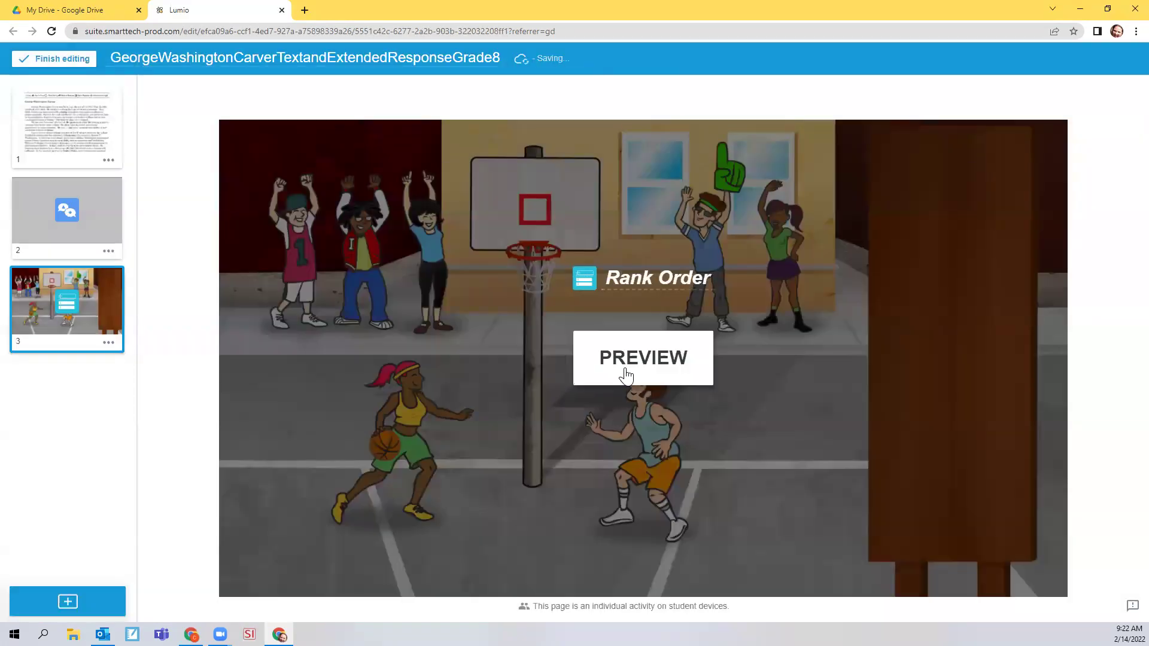
click(626, 376)
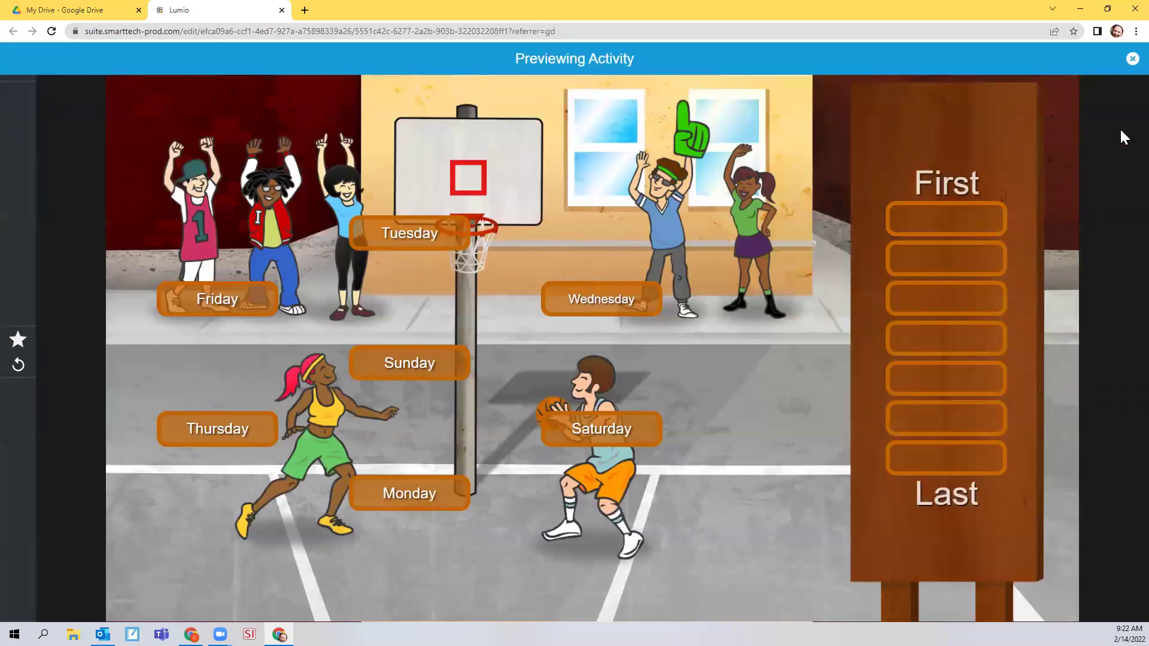
drag(585, 301, 921, 334)
drag(554, 429, 900, 460)
drag(398, 368, 923, 223)
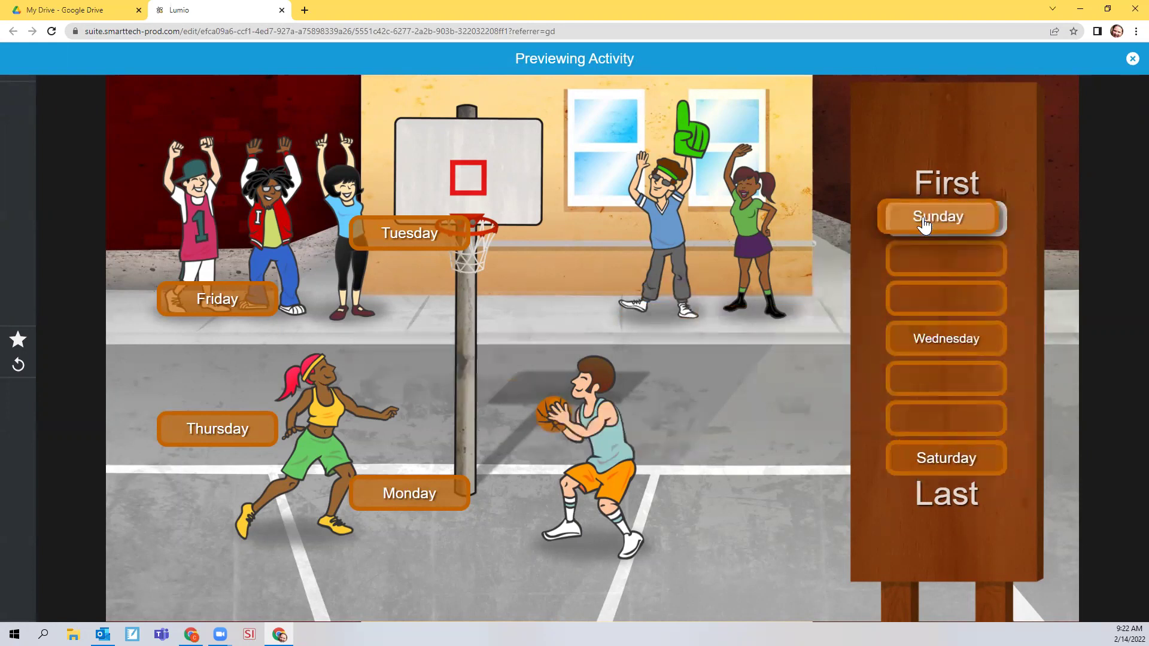
drag(365, 502, 879, 263)
drag(390, 231, 880, 305)
drag(184, 298, 891, 419)
drag(244, 430, 972, 379)
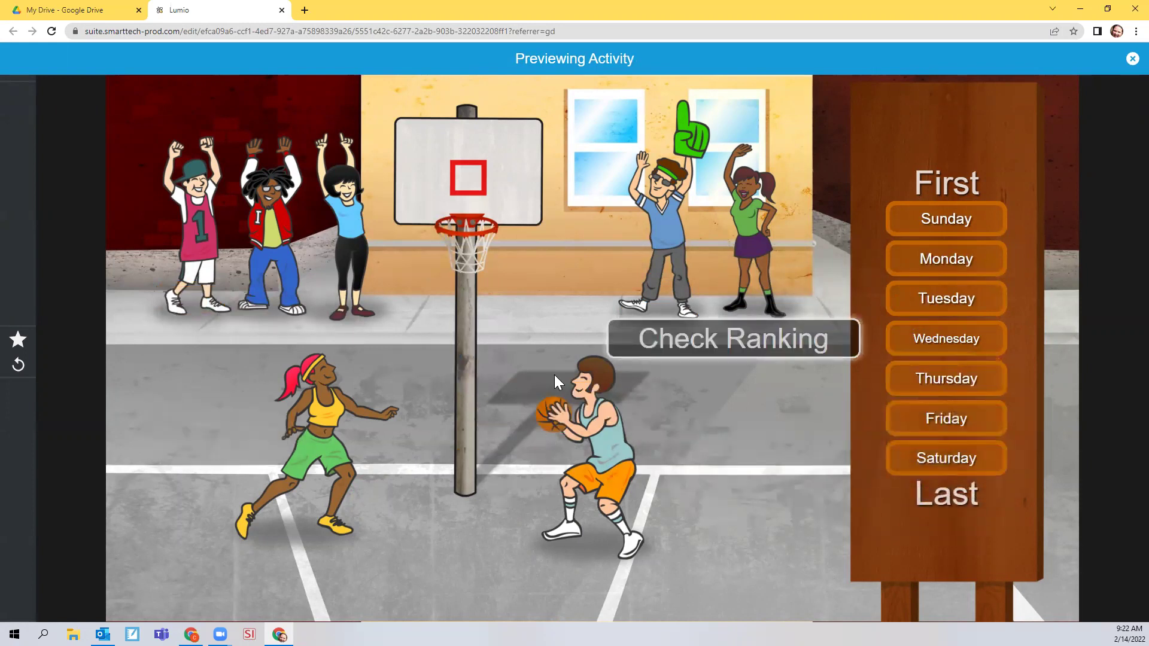
Check the ranking, reset the game, and close the preview
click(770, 353)
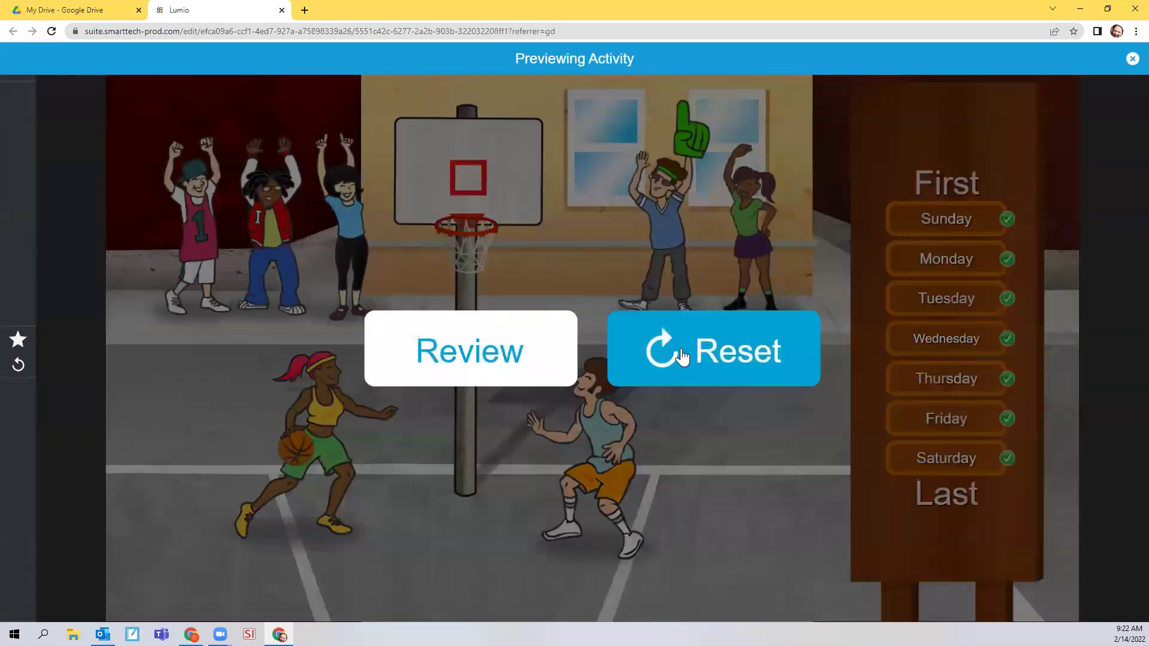
click(682, 357)
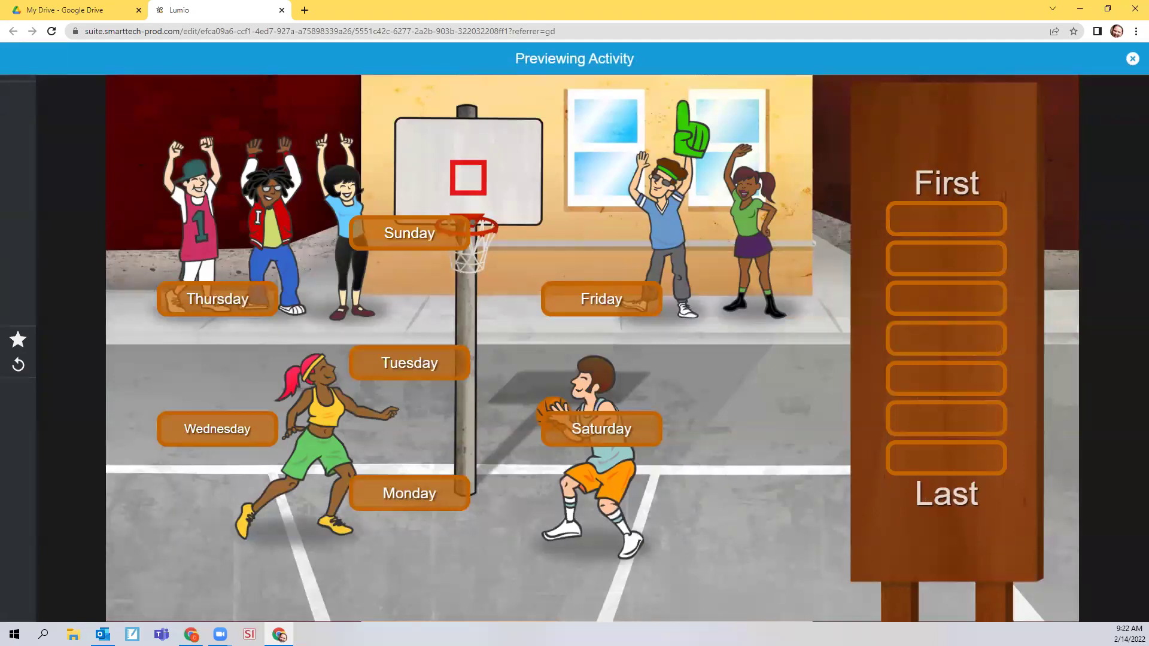
click(1131, 58)
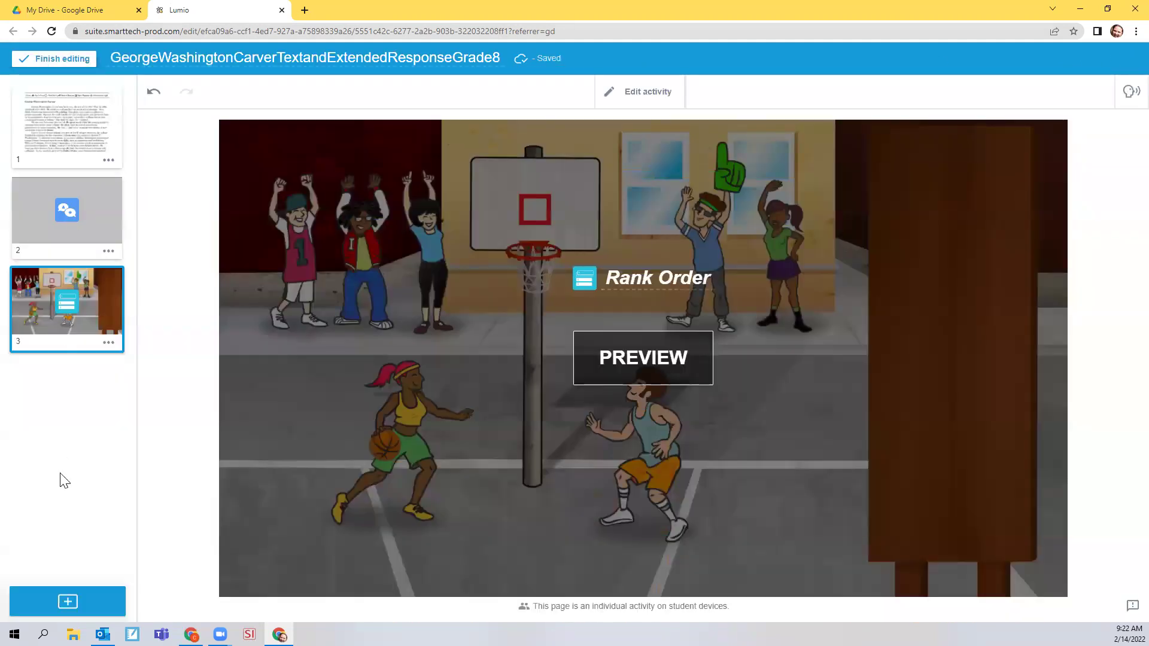
Open the Add content panel to start a fourth page
click(68, 601)
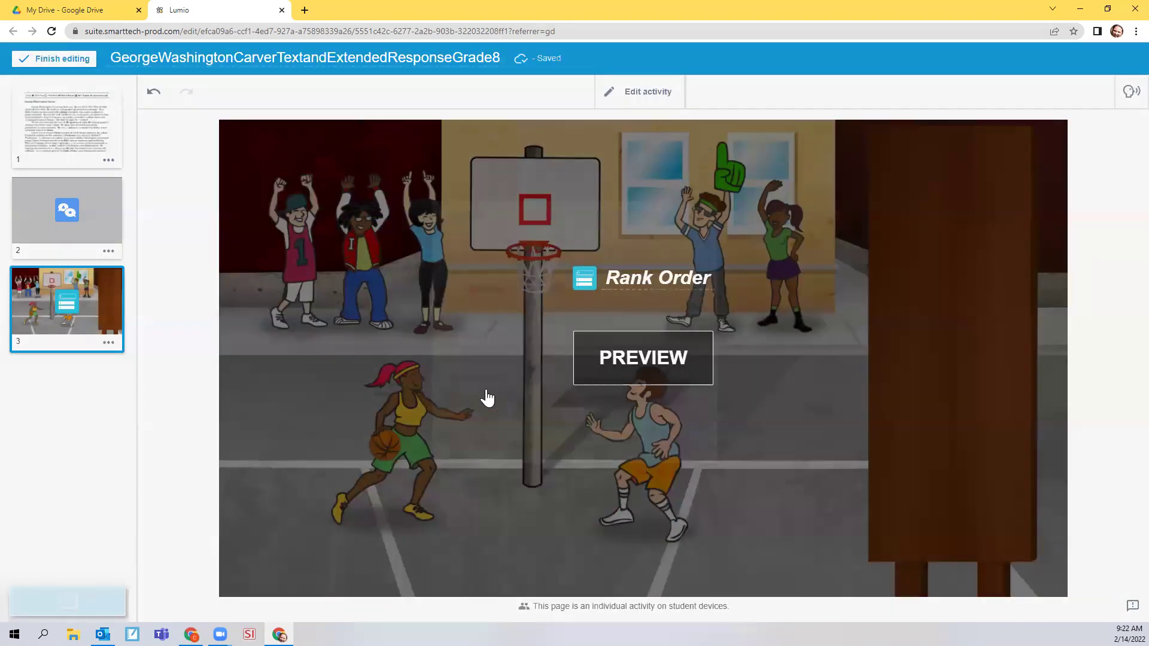